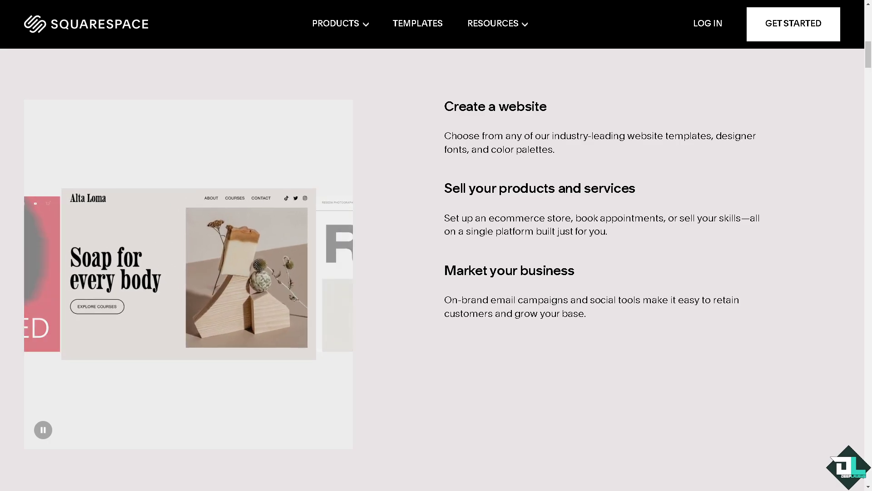
Begin a new website setup, skip the topic and goals questions, then open the account menu.
scroll(174, 344, "up", 10)
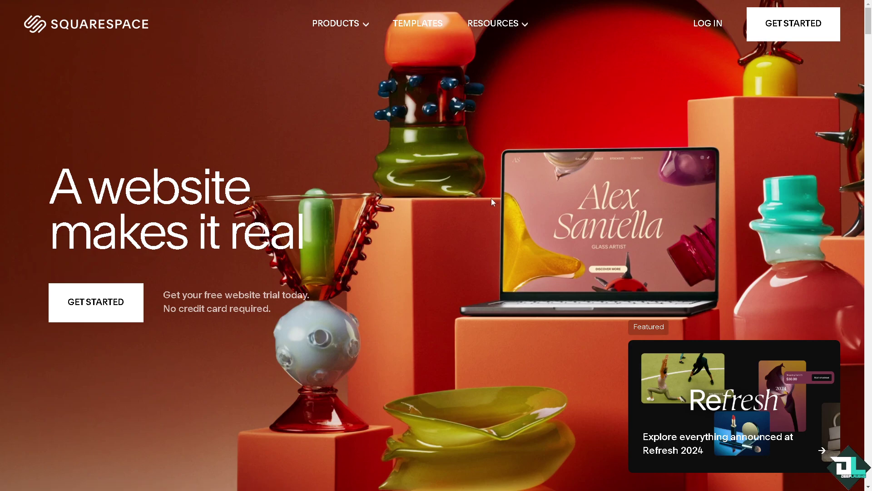
left_click(107, 311)
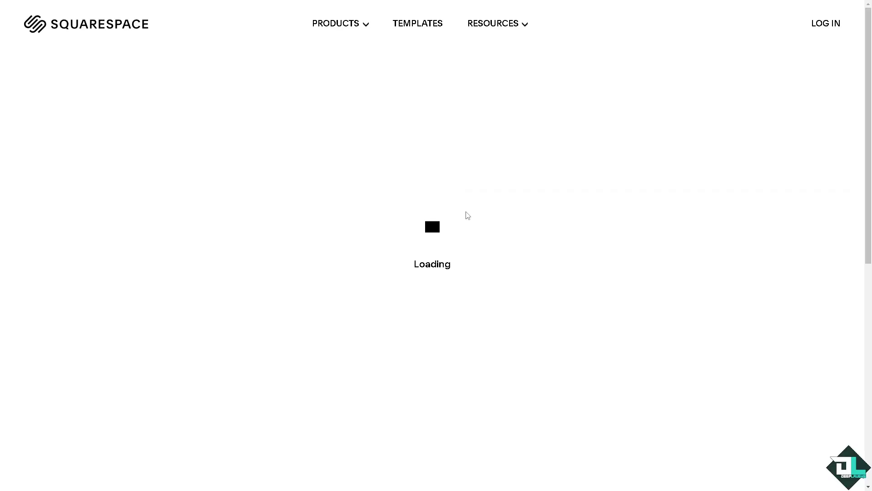
left_click(548, 466)
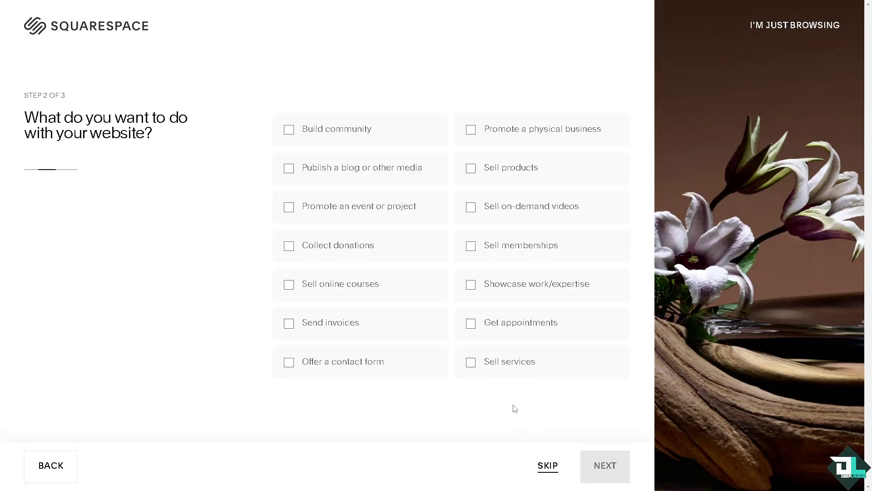
left_click(547, 466)
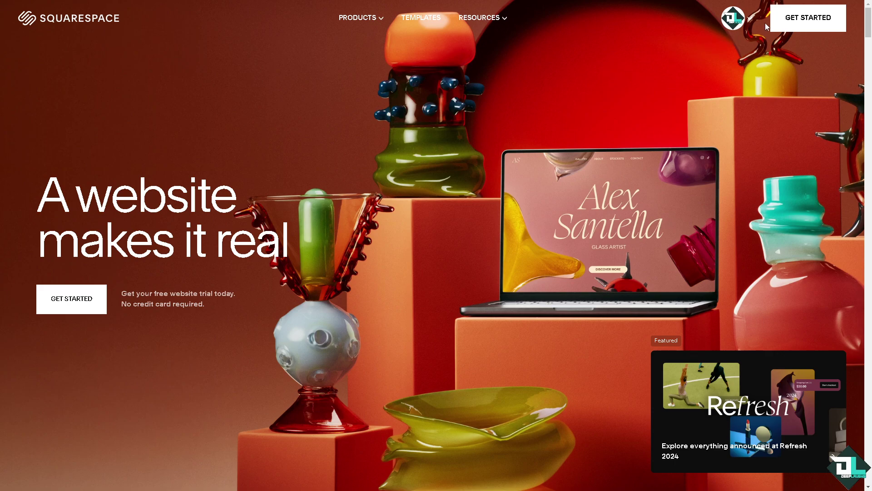
left_click(751, 23)
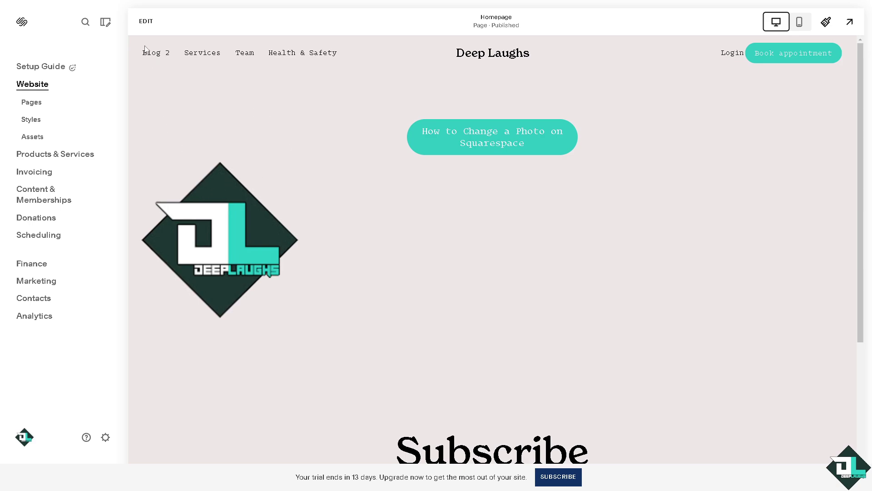
Enter edit mode and open the Deep Laughs logo block's settings showing DL thumbnail.png.
left_click(146, 21)
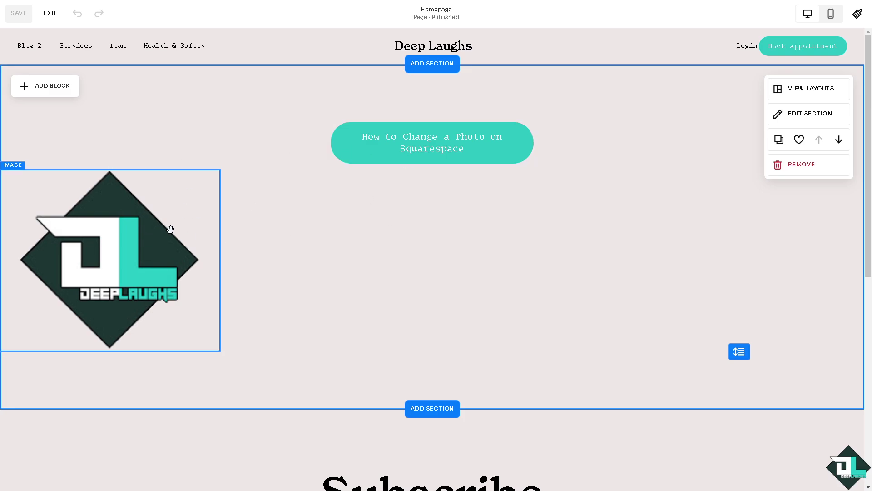
left_click(153, 228)
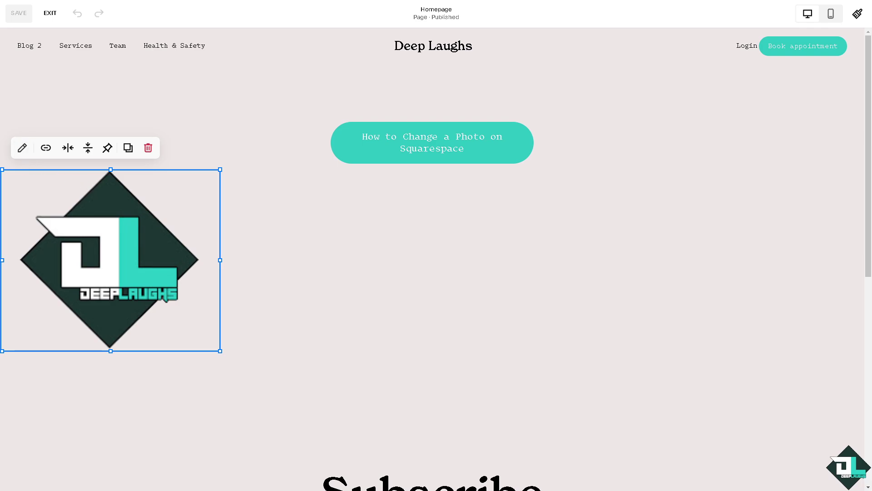
left_click(23, 149)
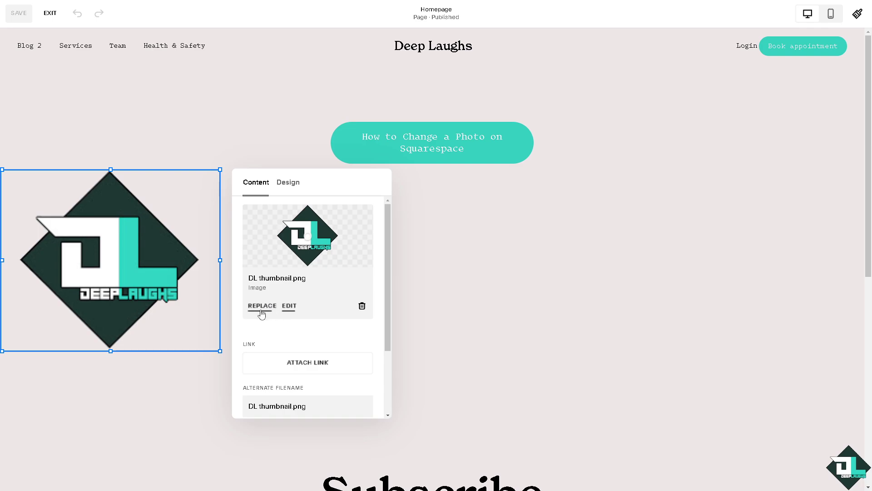
Adjust the logo: brightness -89, maximum sharpness and blur, highlights 100, shadows -77, then save.
left_click(290, 307)
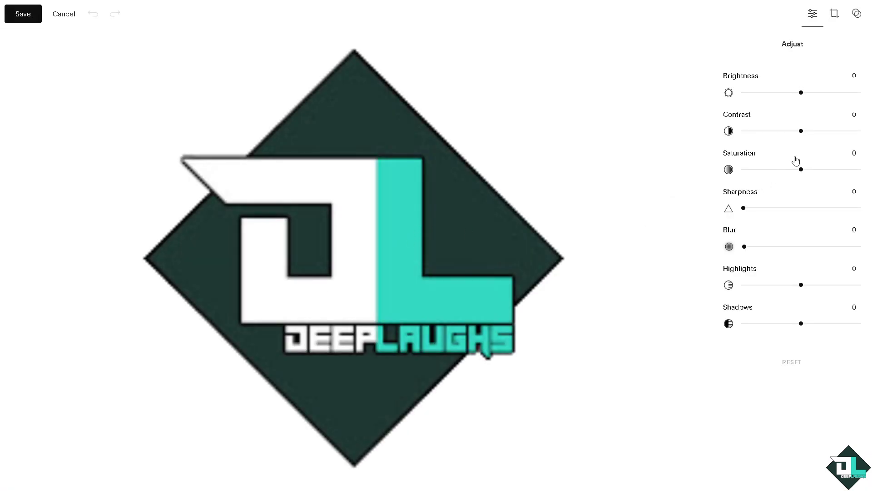
left_click_drag(801, 91, 749, 94)
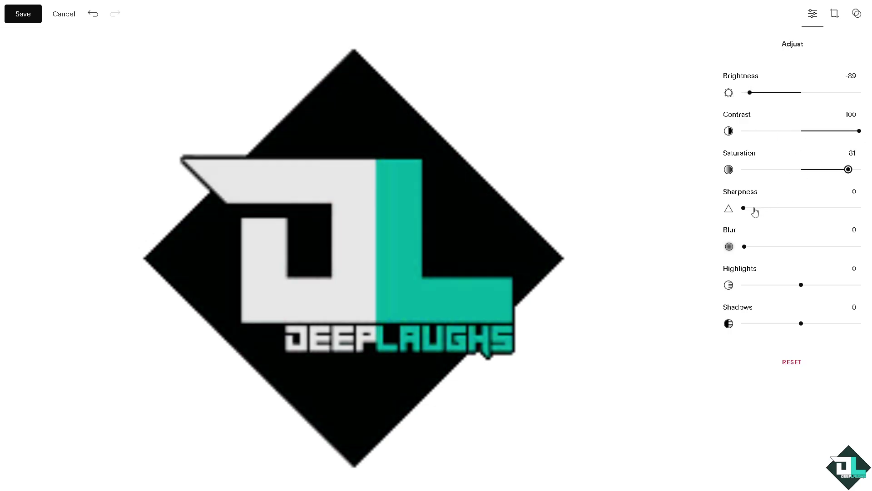
left_click_drag(744, 208, 868, 208)
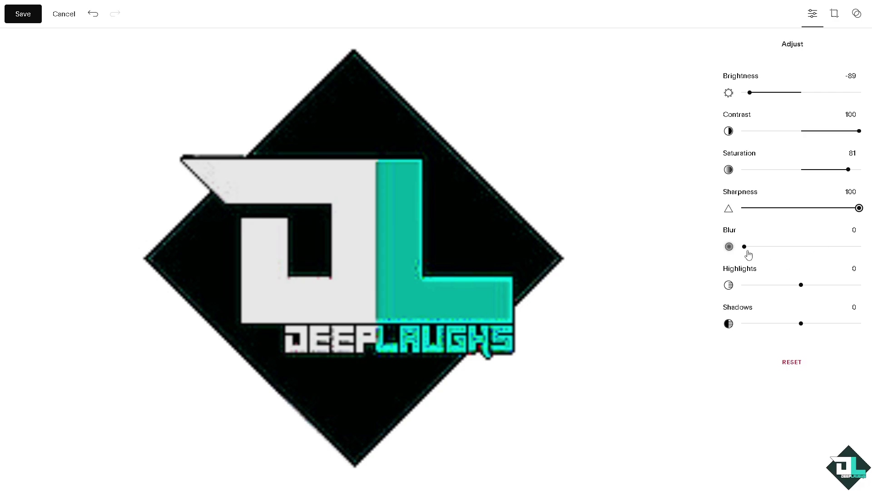
left_click_drag(746, 248, 869, 244)
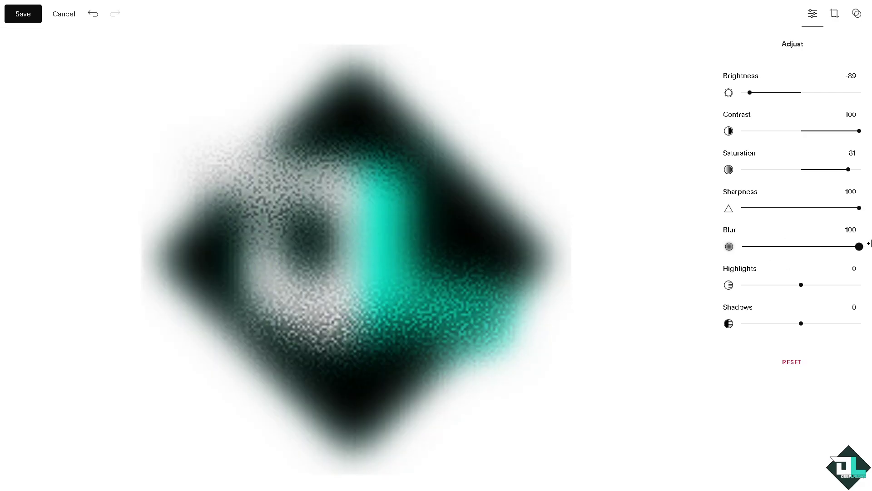
left_click_drag(801, 284, 863, 285)
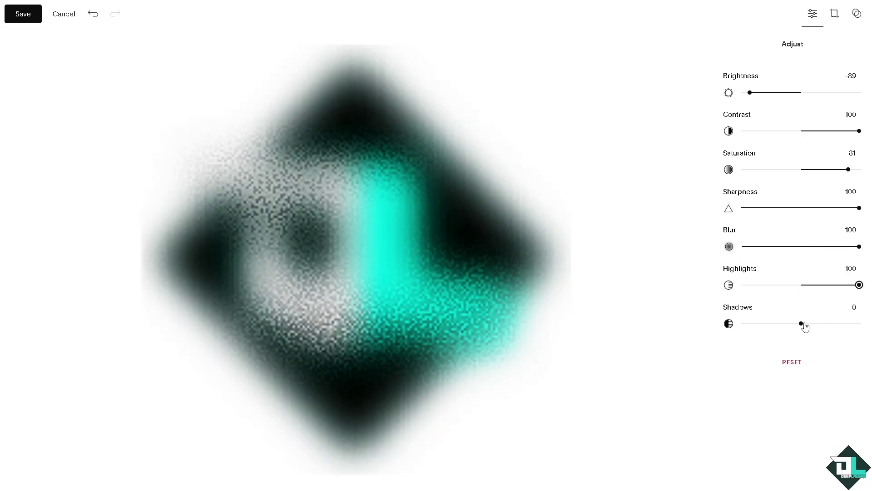
left_click_drag(801, 324, 756, 322)
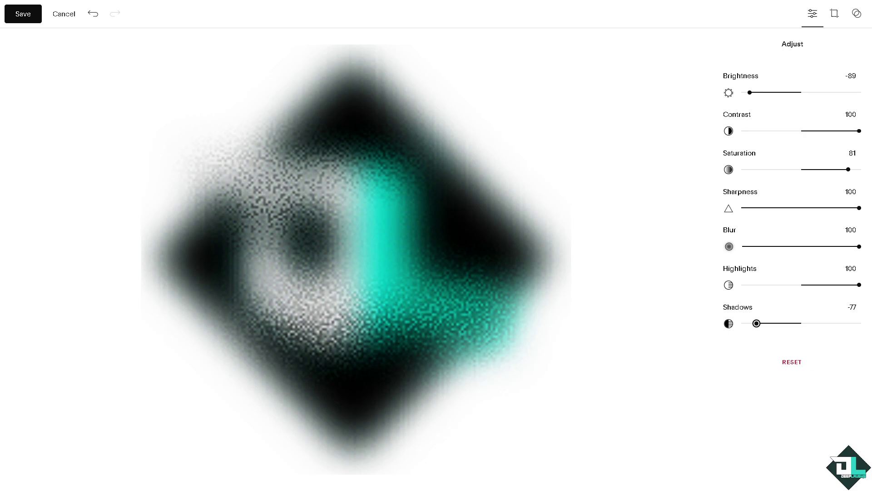
left_click(31, 22)
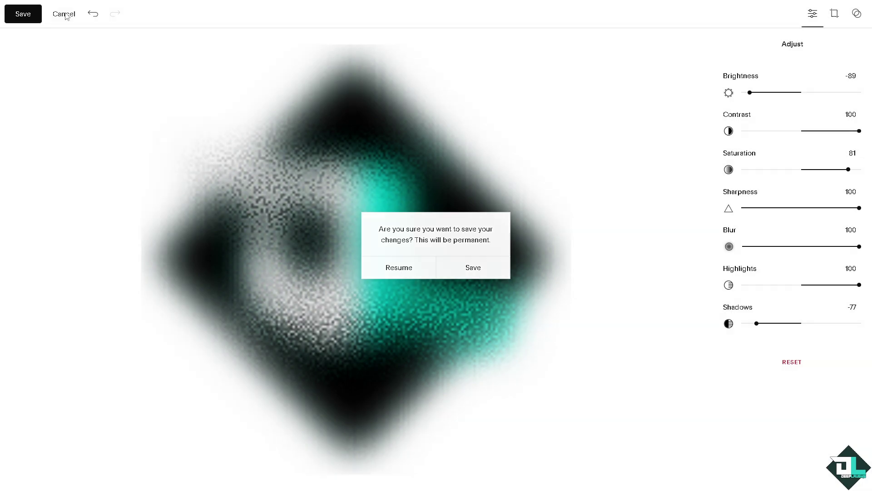
Discard the logo's image adjustments and reopen its content settings for the unchanged DL thumbnail.png.
left_click(65, 15)
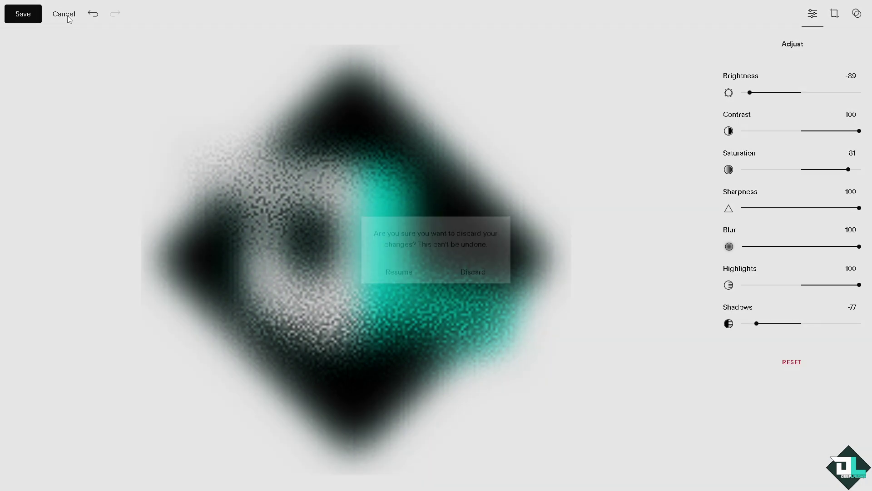
left_click(493, 271)
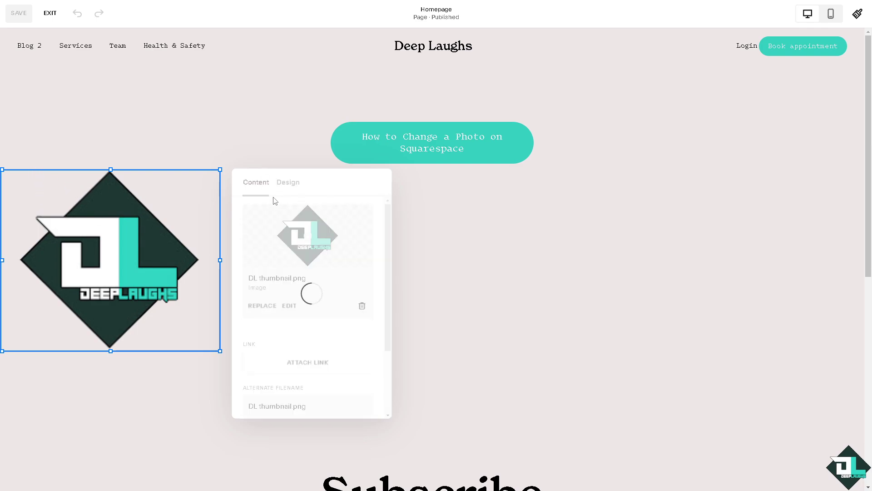
left_click(175, 226)
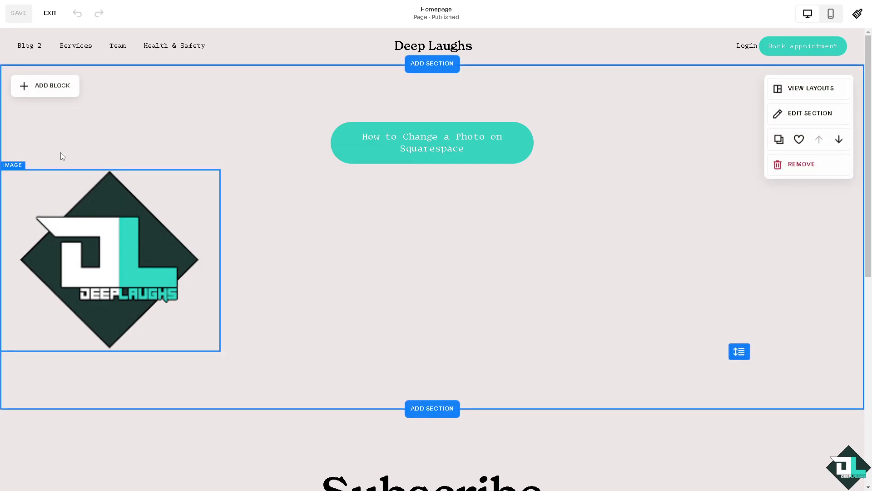
left_click(31, 175)
left_click(21, 146)
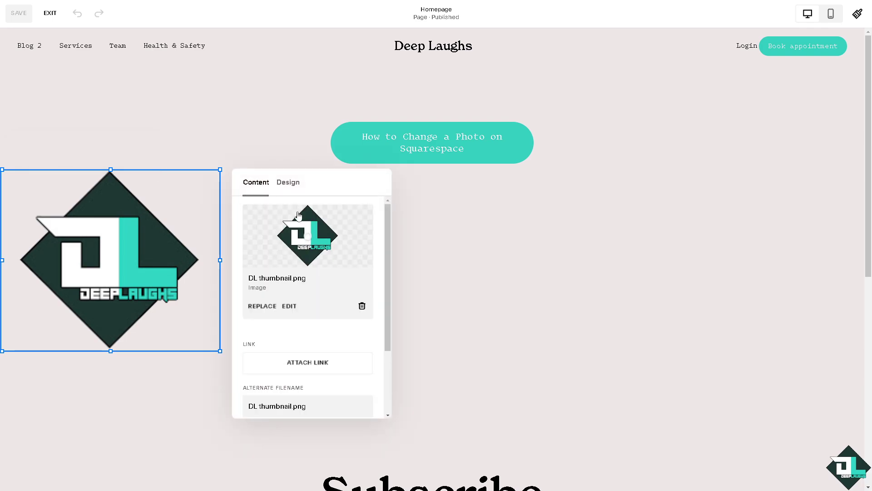
Replace the logo via stock images, scroll through Free Images, then switch to Premium Images.
left_click(262, 307)
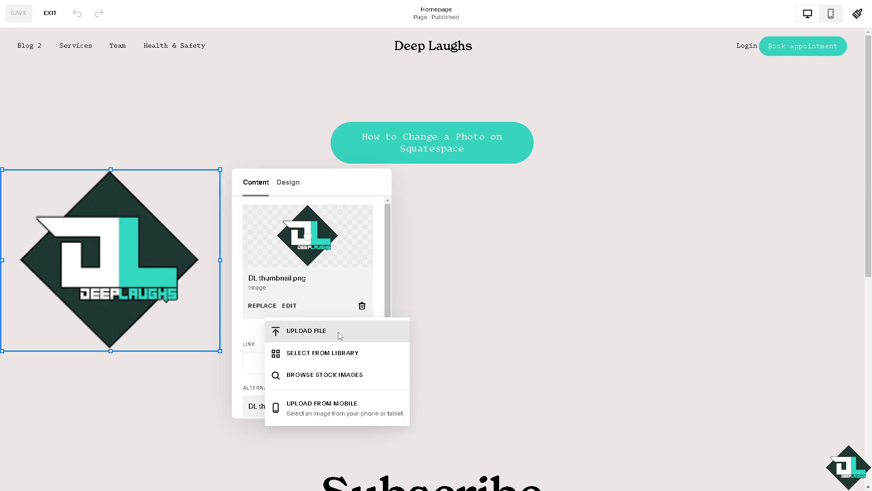
left_click(354, 377)
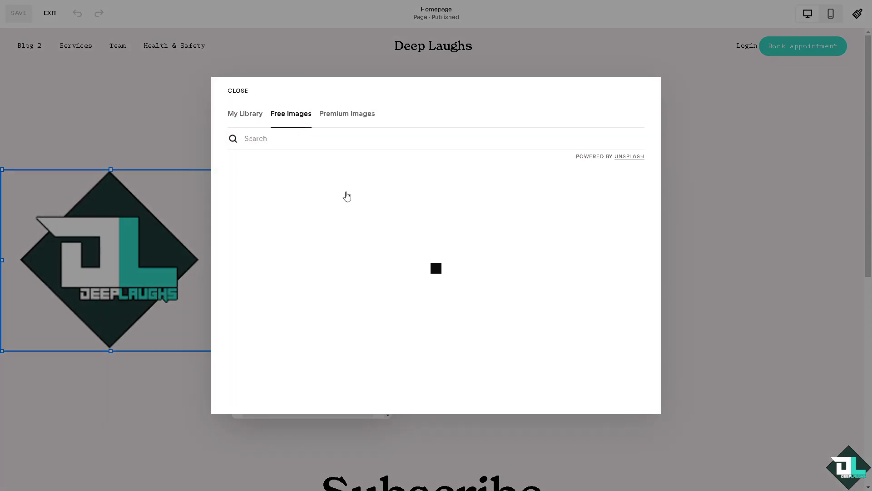
scroll(325, 287, "down", 2)
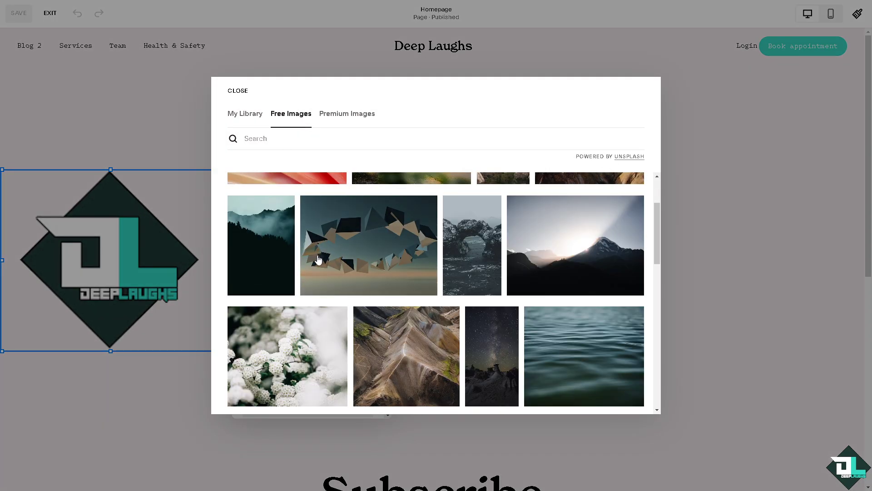
scroll(366, 272, "down", 2)
scroll(365, 273, "down", 10)
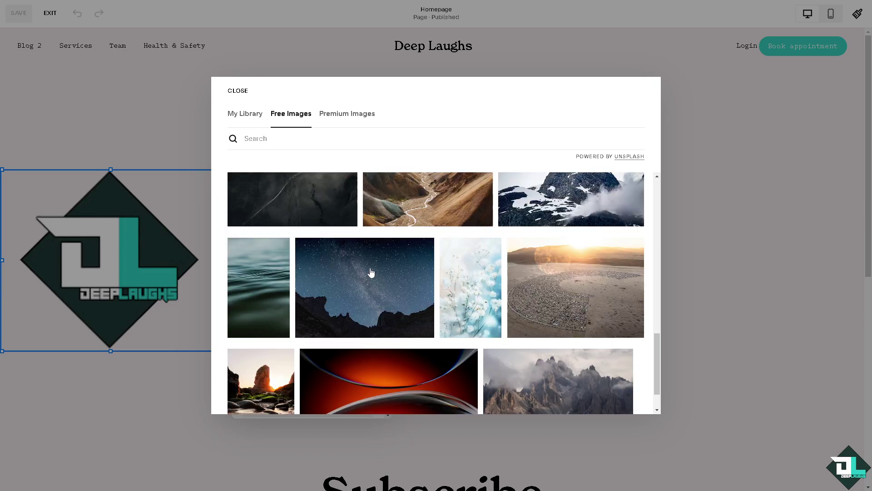
scroll(370, 273, "down", 15)
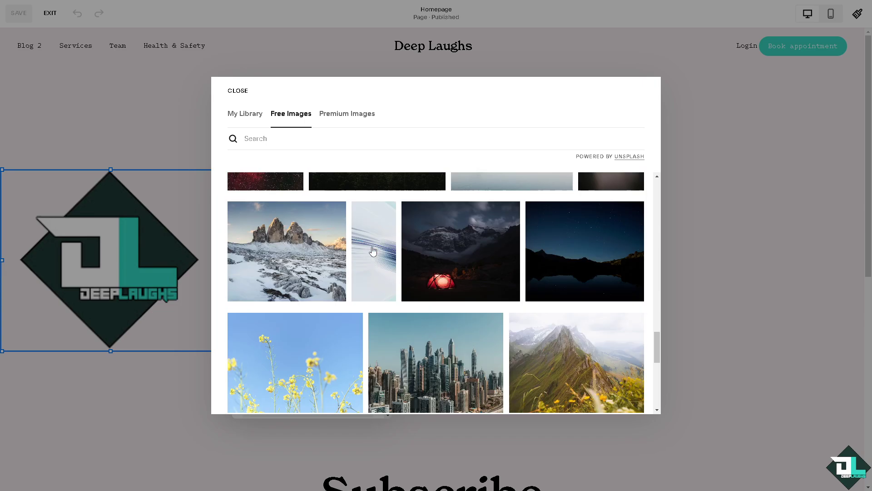
scroll(373, 249, "down", 3)
left_click(358, 114)
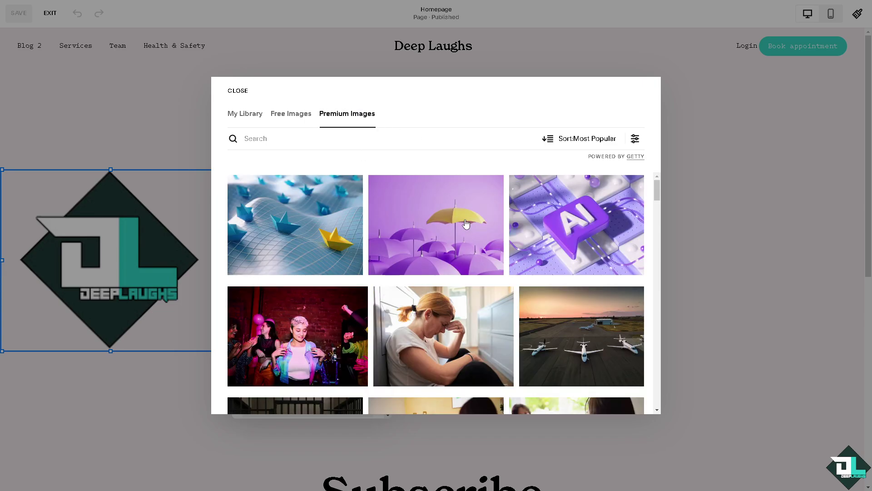
scroll(377, 241, "down", 3)
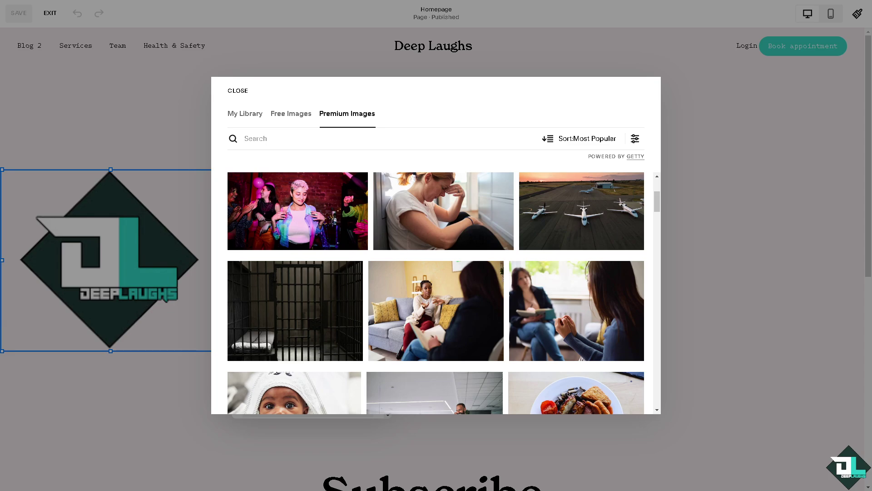
Use 'how to change a photo on squarespace.png' from My Library, enlarge the block, and save.
left_click(248, 116)
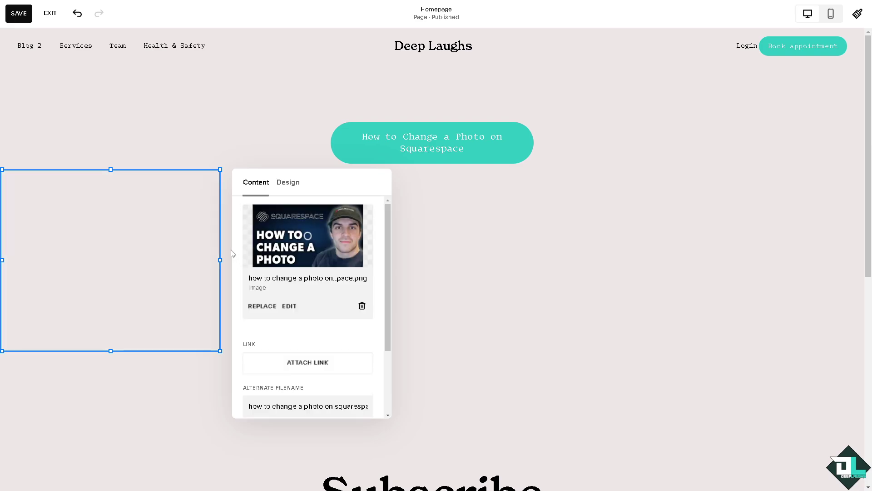
left_click_drag(221, 350, 761, 422)
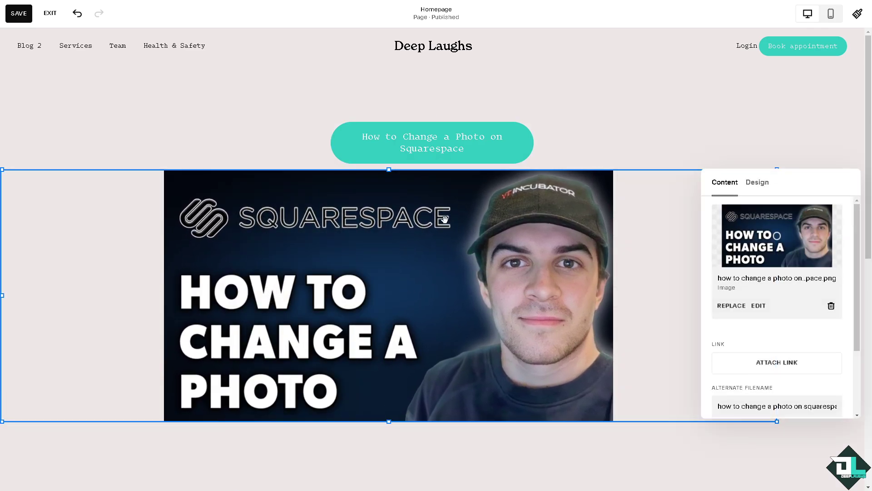
left_click(251, 124)
left_click(19, 14)
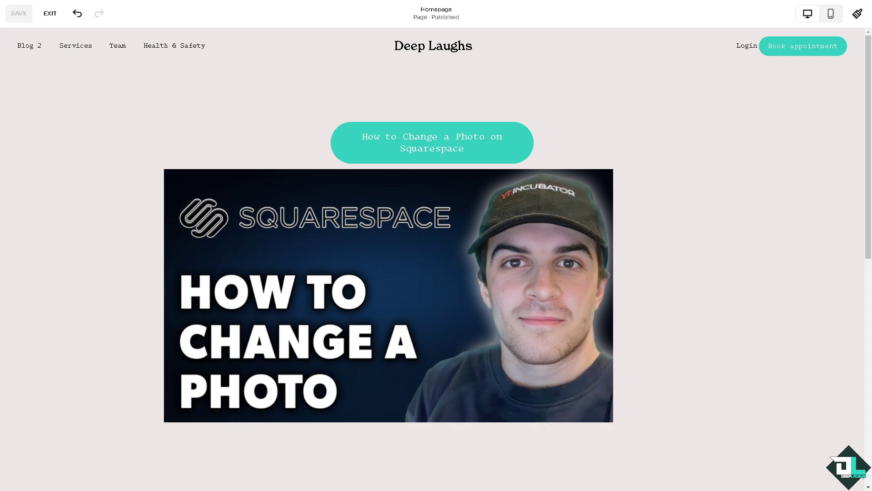